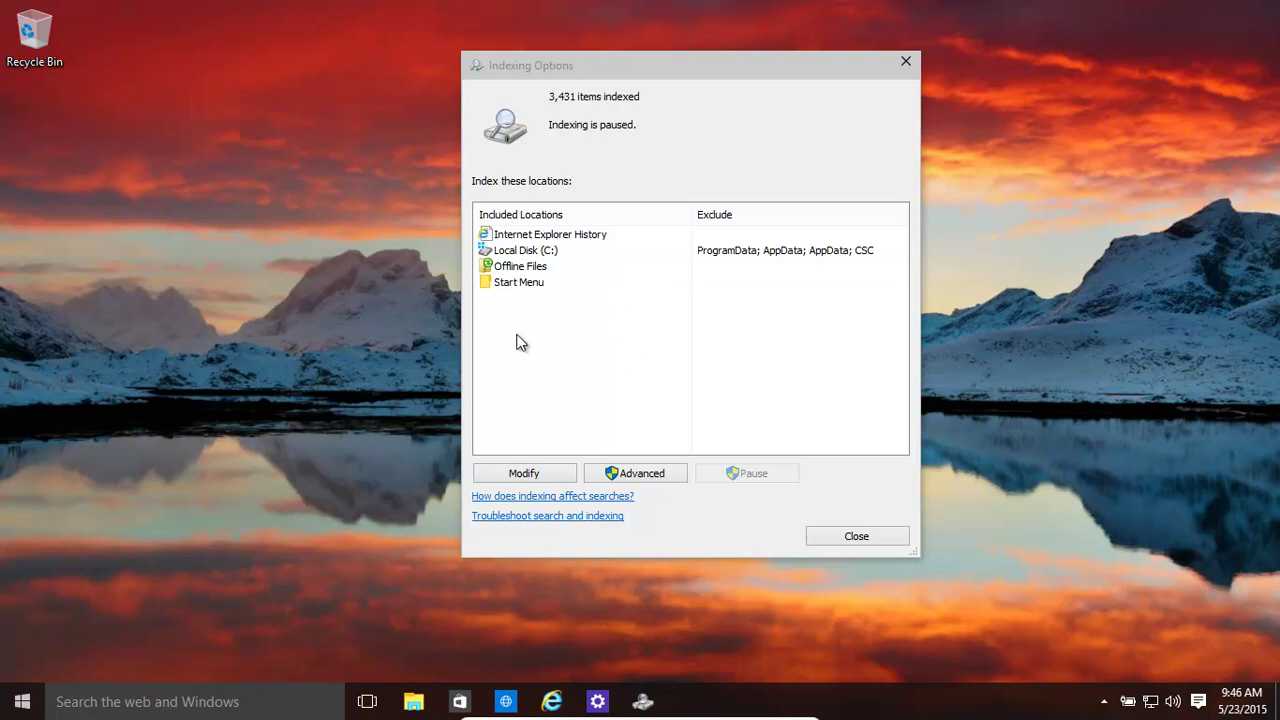
# Search the Start menu for *.jpg, dismiss the search, and select the Start Menu indexed location.
pyautogui.click(40, 702)
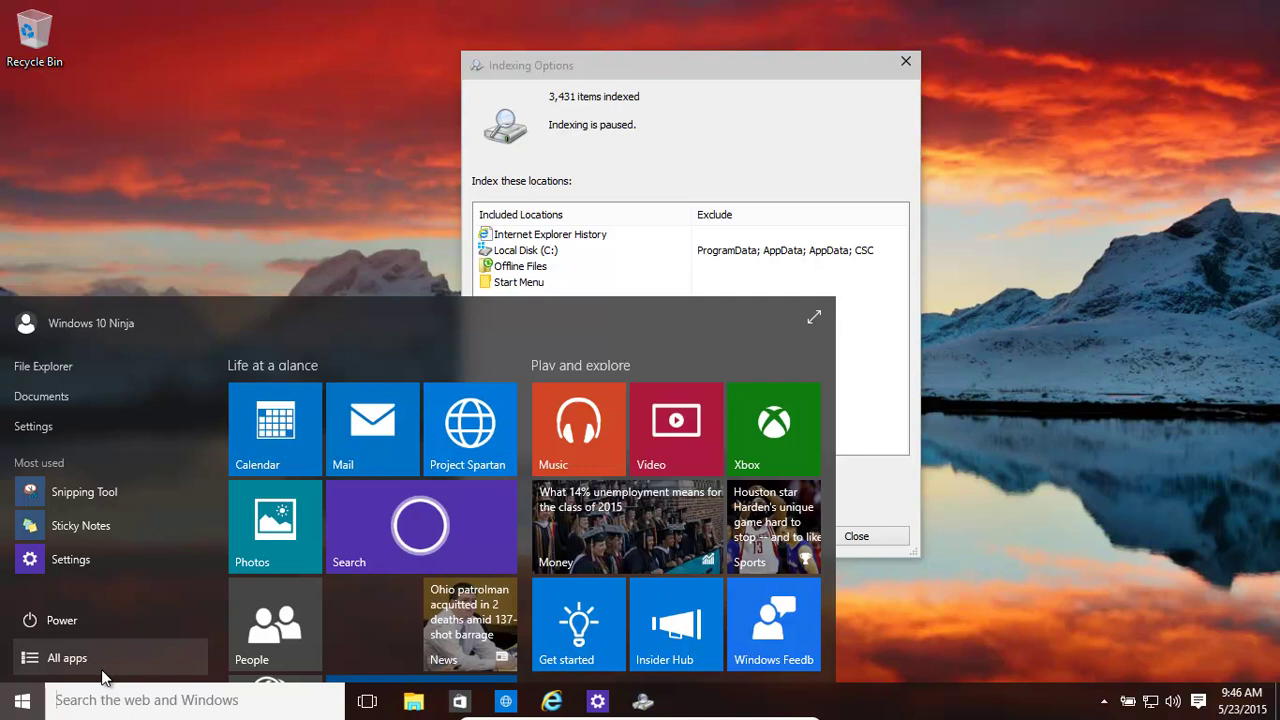
pyautogui.write('*.jpg')
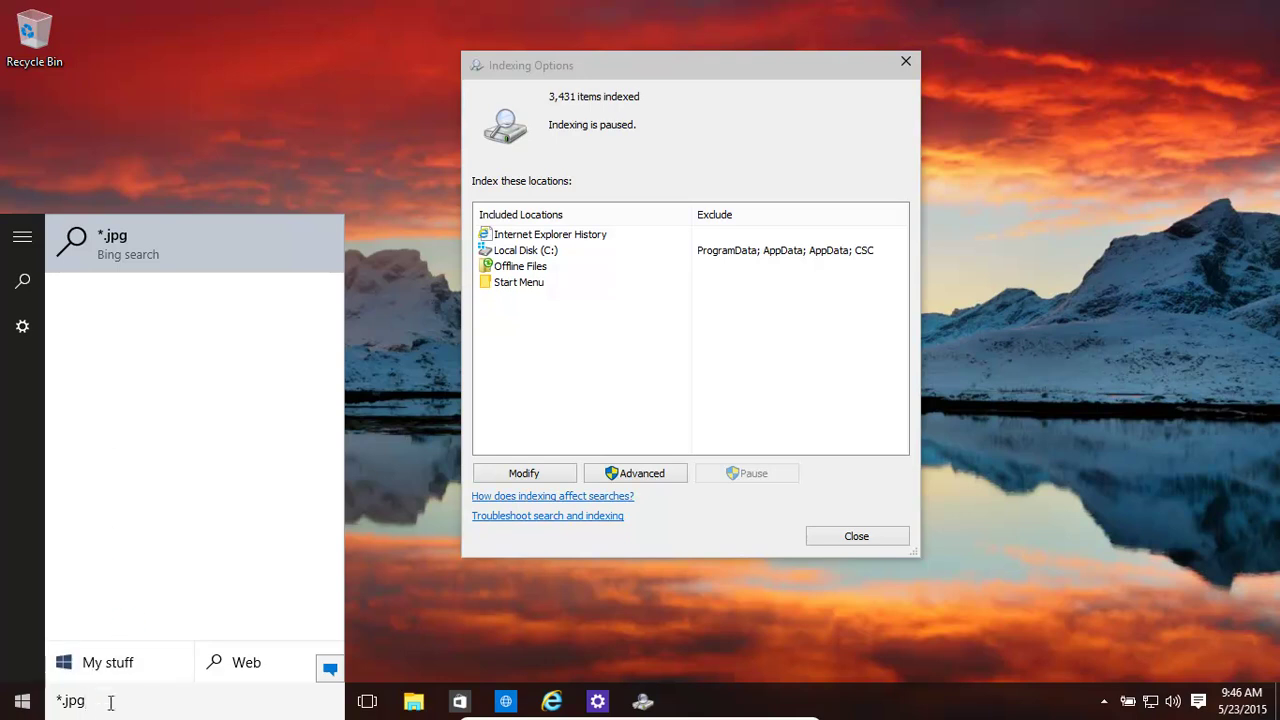
pyautogui.press('BackSpace')
pyautogui.press('BackSpace')
pyautogui.press('BackSpace')
pyautogui.press('Escape')
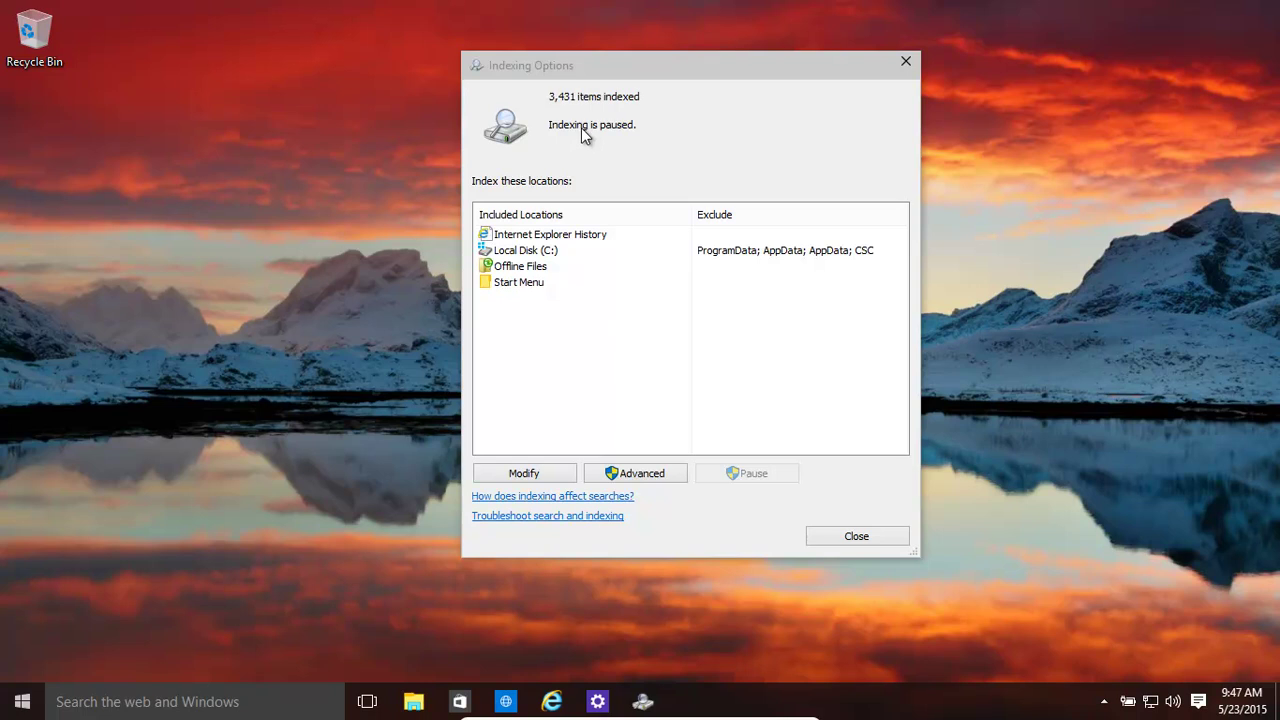
pyautogui.click(523, 282)
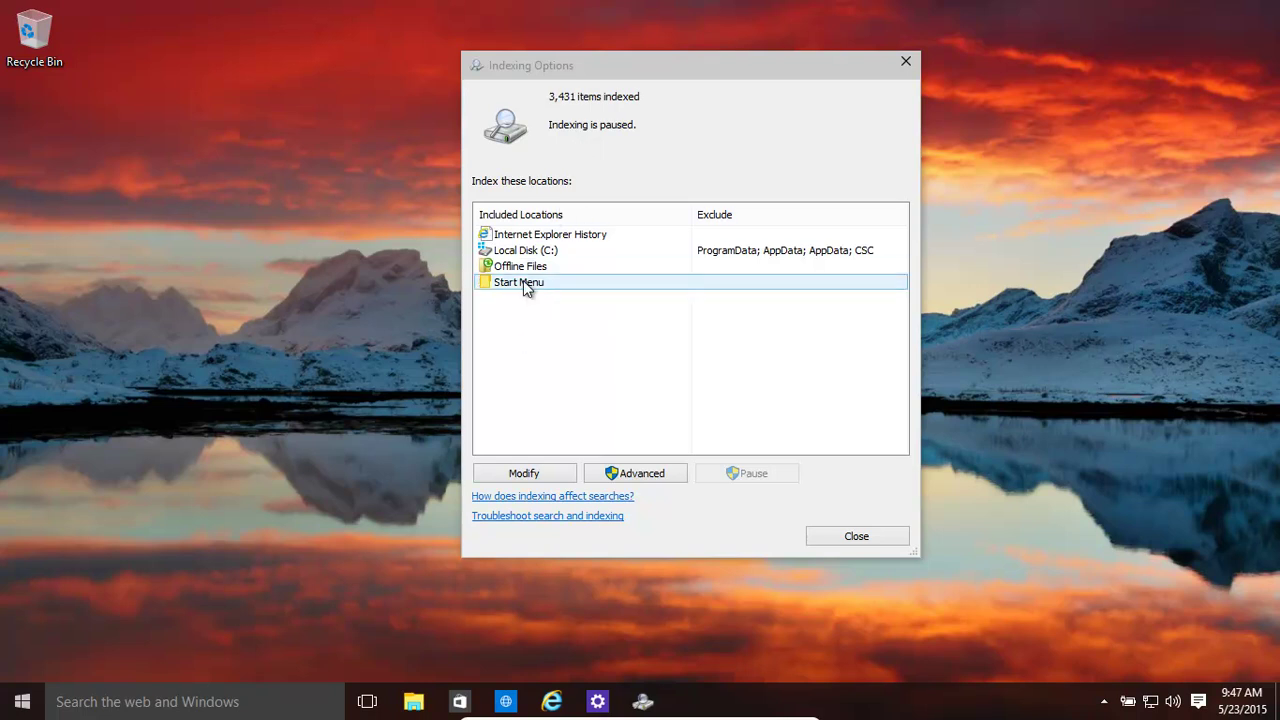
# Reopen Indexing Options from a Start search for 'index' and select Local Disk (C:).
pyautogui.click(28, 706)
pyautogui.write('index')
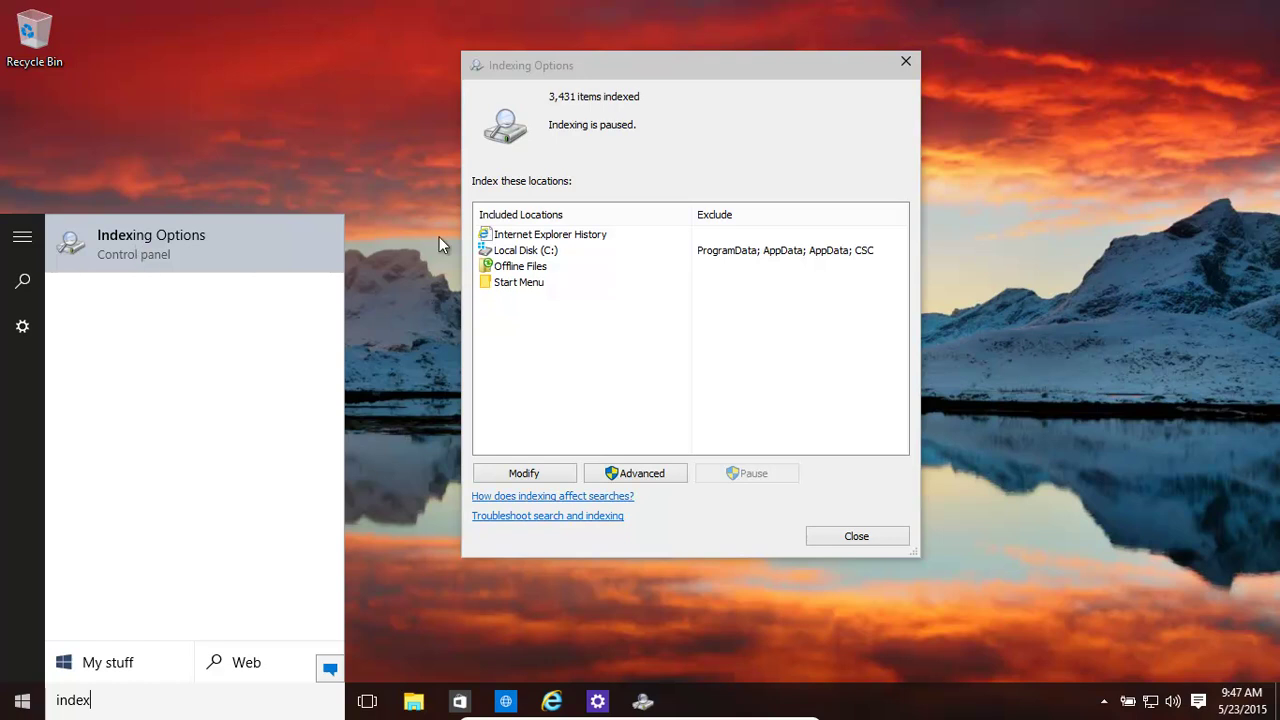
pyautogui.click(703, 91)
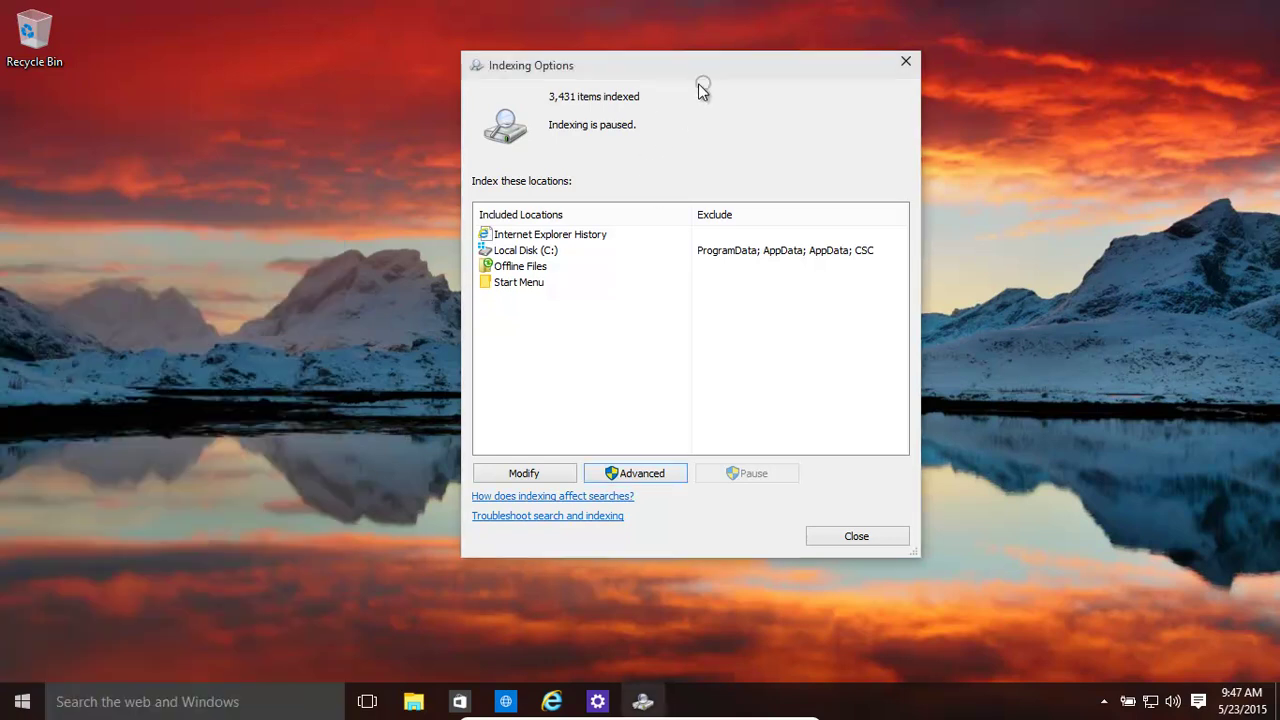
pyautogui.click(540, 250)
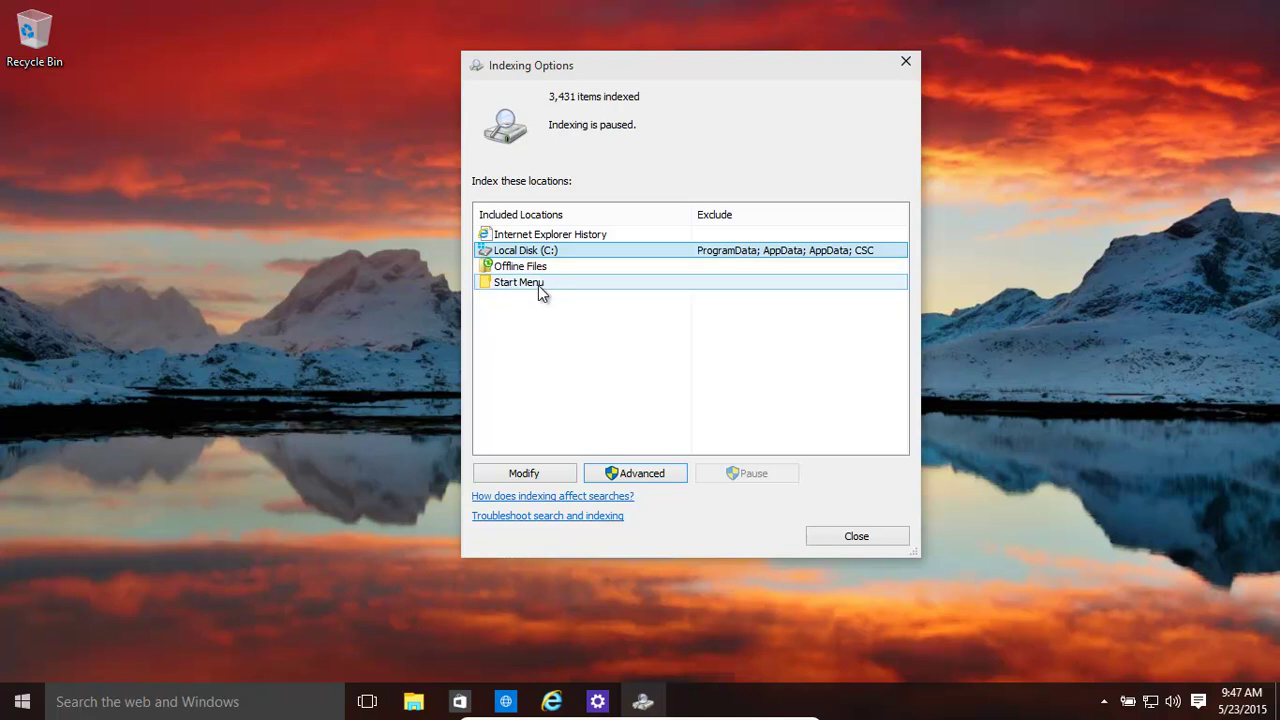
# Browse the indexed locations under Local Disk (C:) and Windows, including all users' locations, without saving.
pyautogui.click(555, 475)
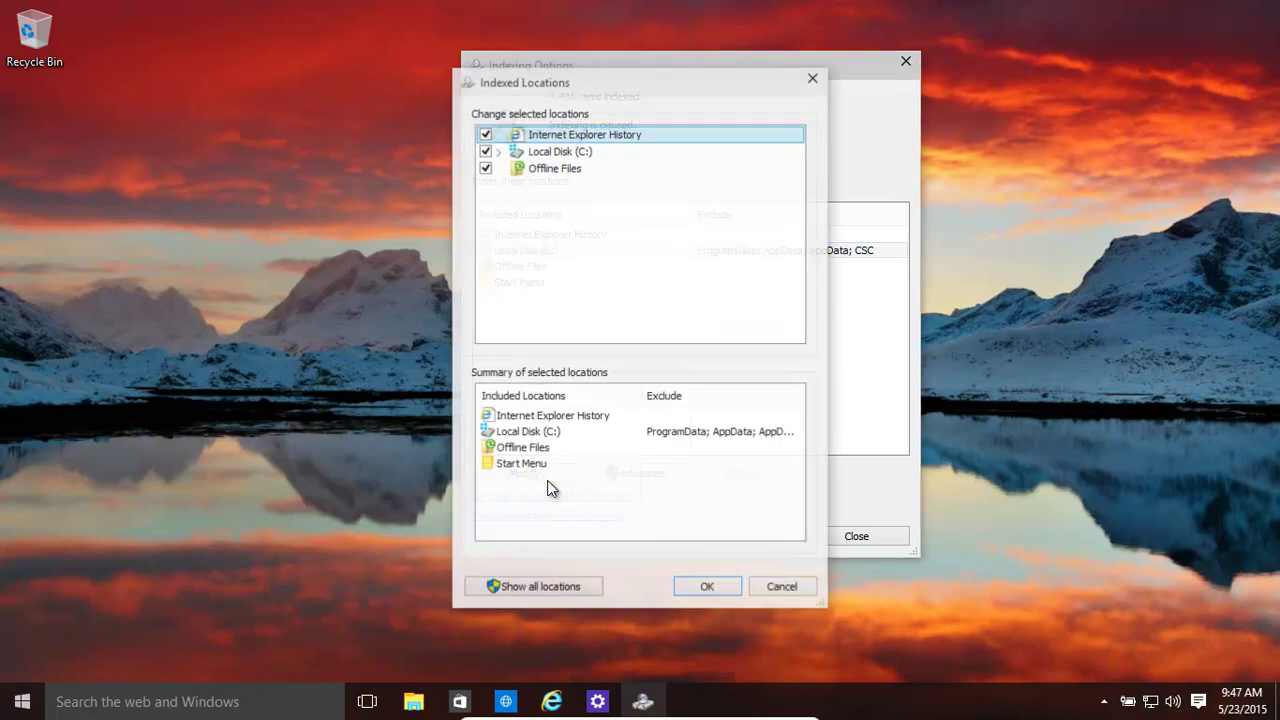
pyautogui.click(498, 152)
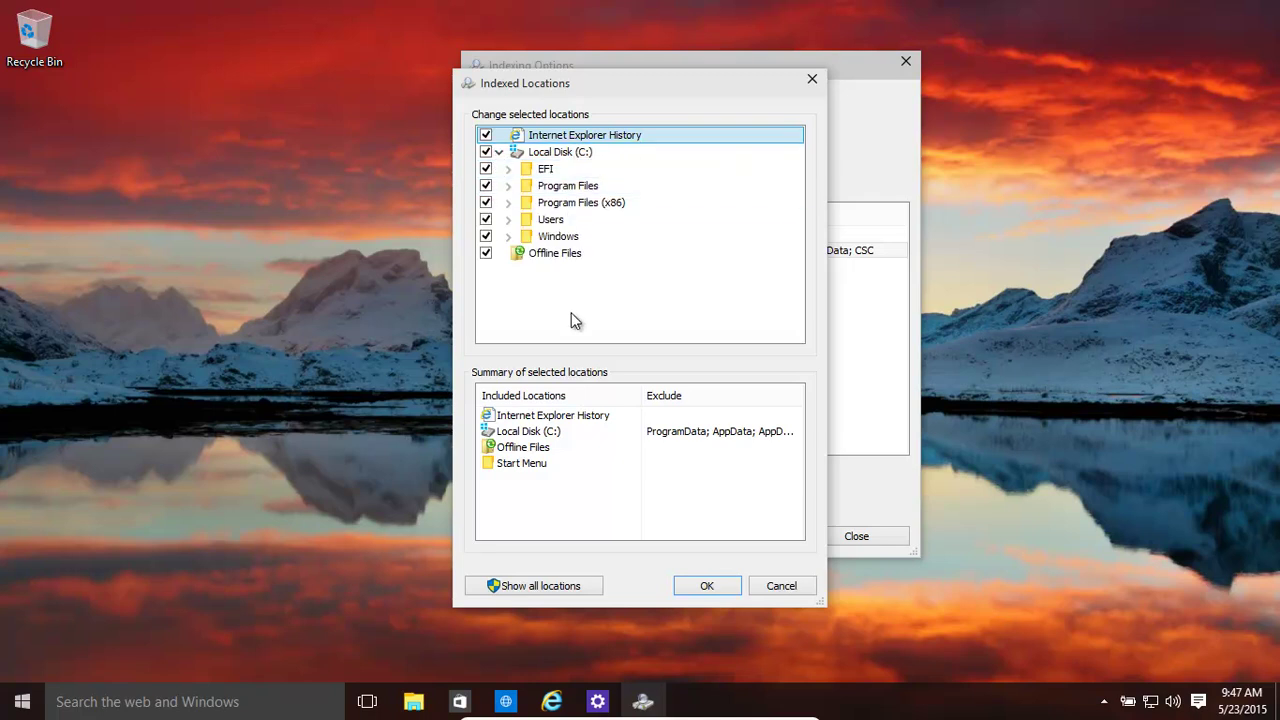
pyautogui.click(508, 236)
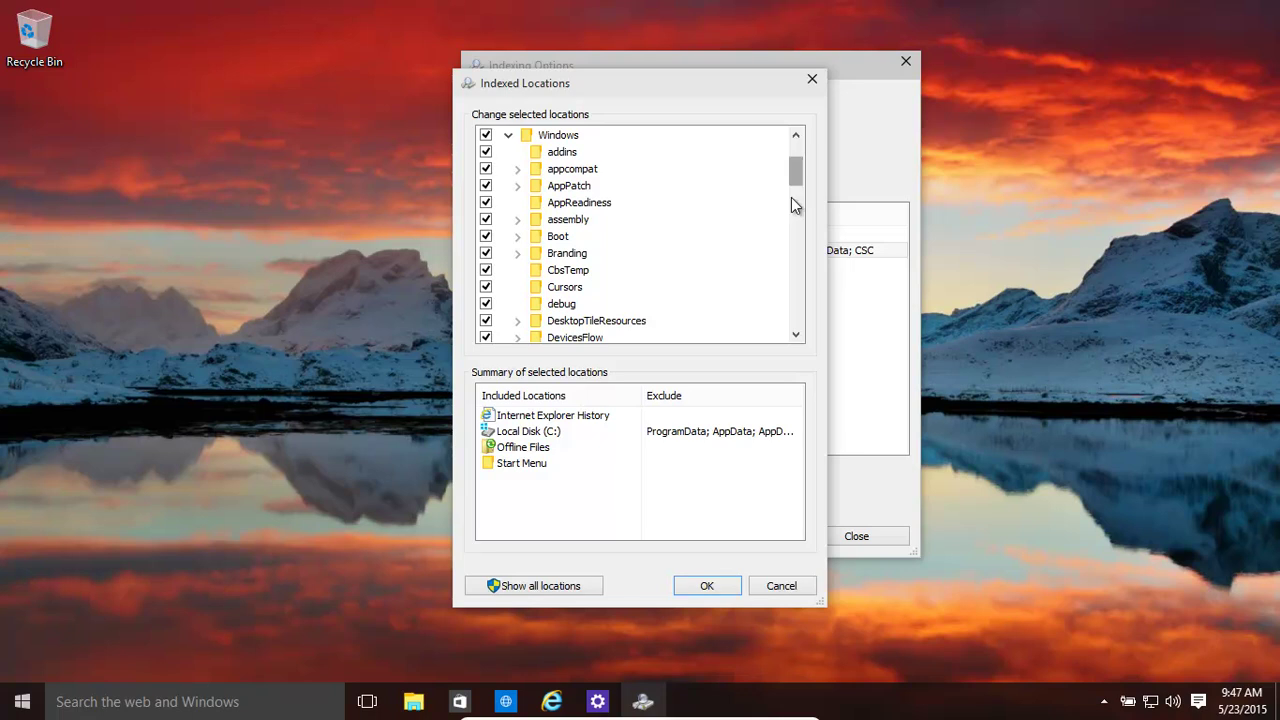
pyautogui.scroll(-8, 788, 240)
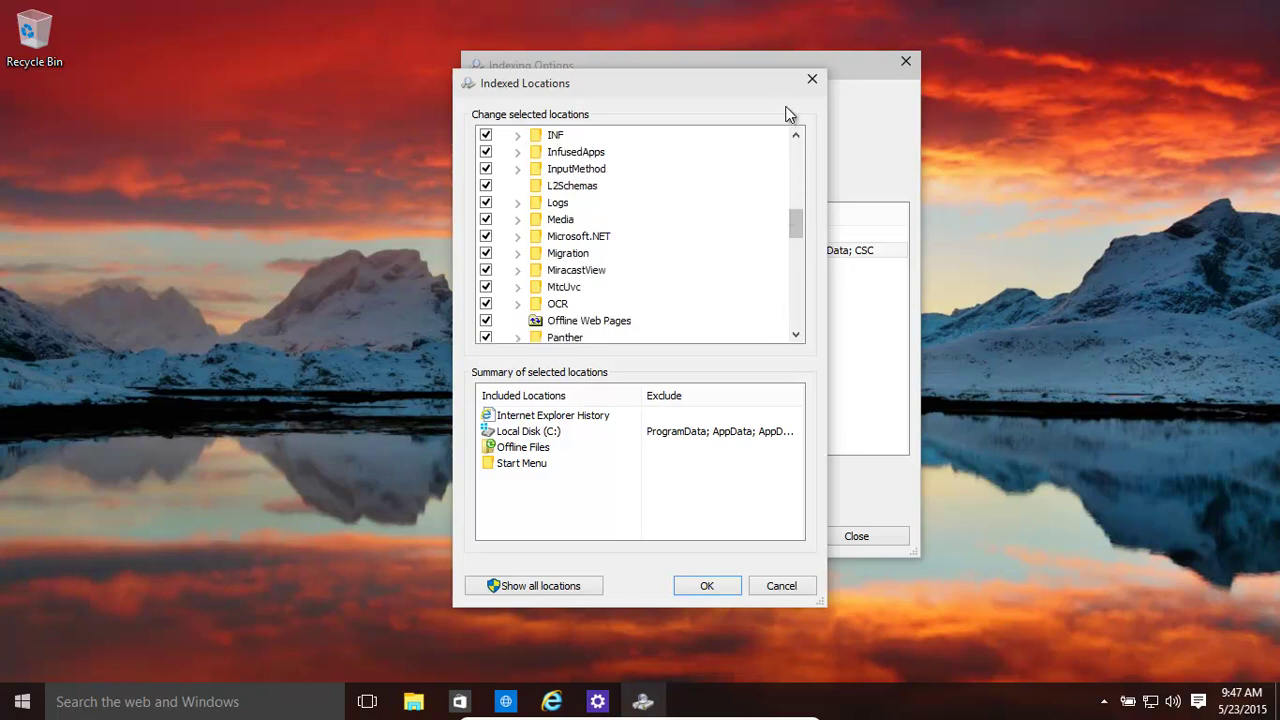
pyautogui.click(523, 585)
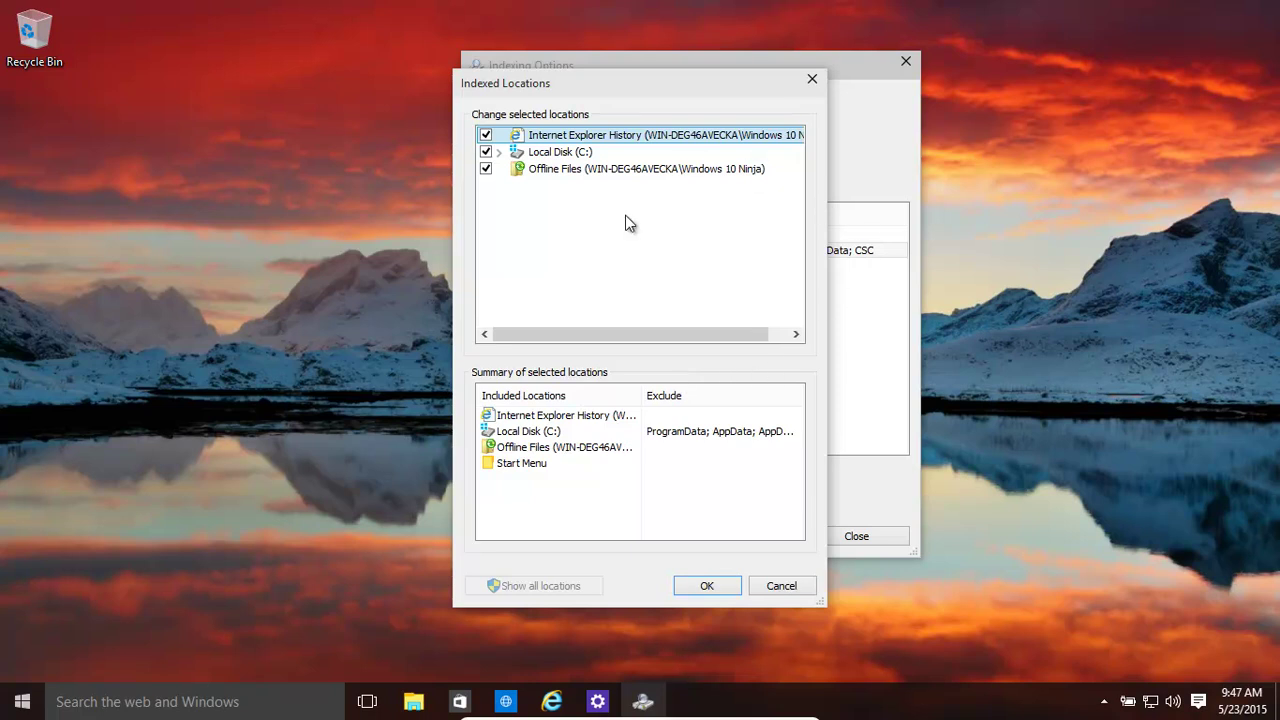
pyautogui.click(498, 152)
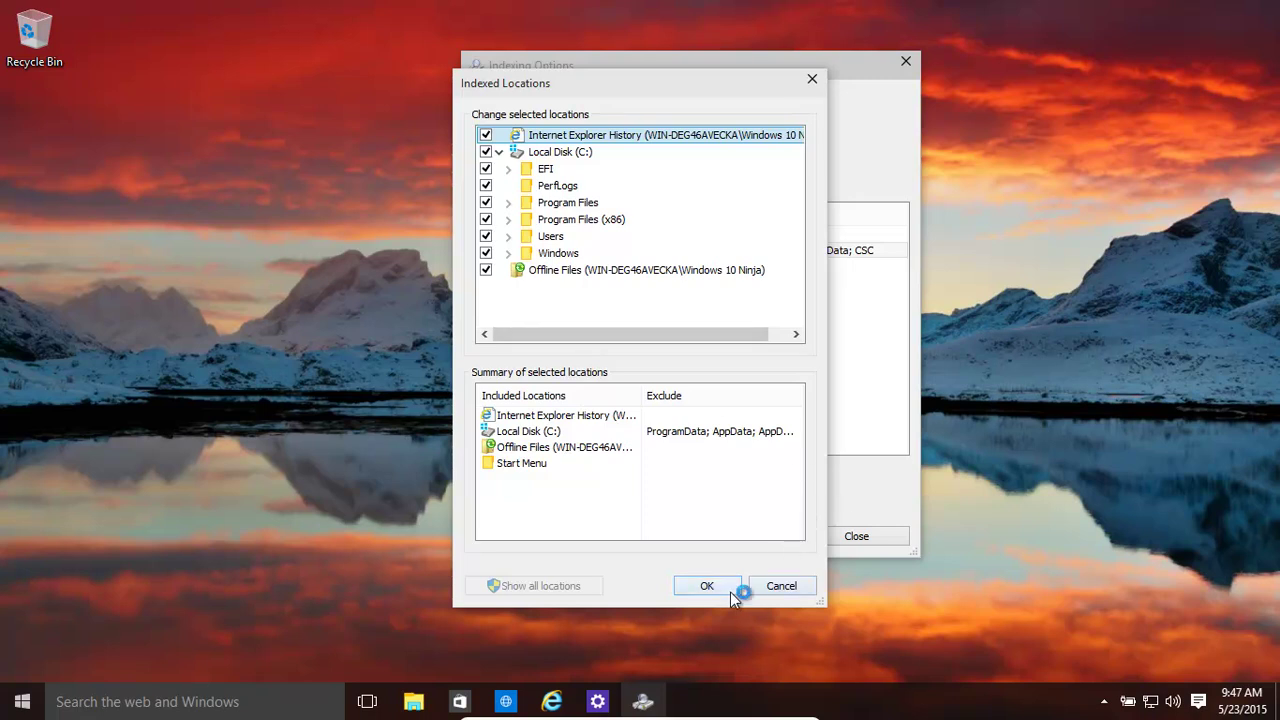
pyautogui.click(781, 592)
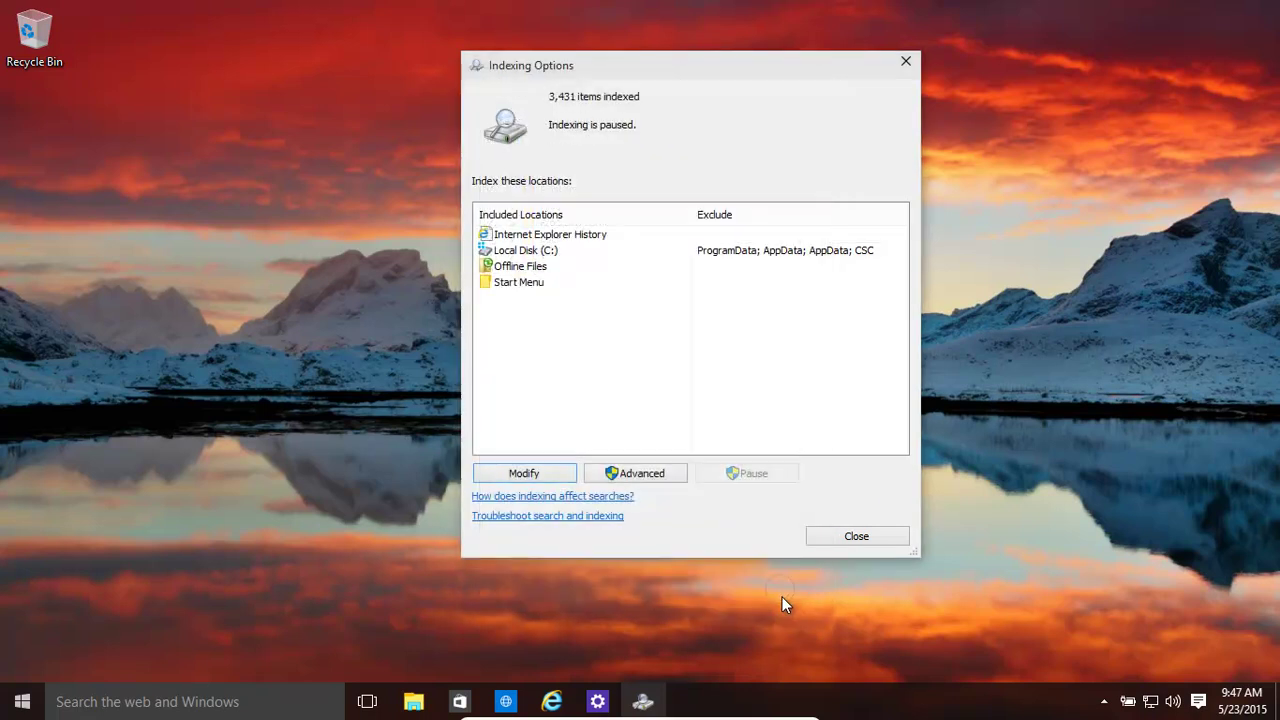
# Open Advanced Options and leave encrypted-file indexing off after declining its warning.
pyautogui.click(639, 476)
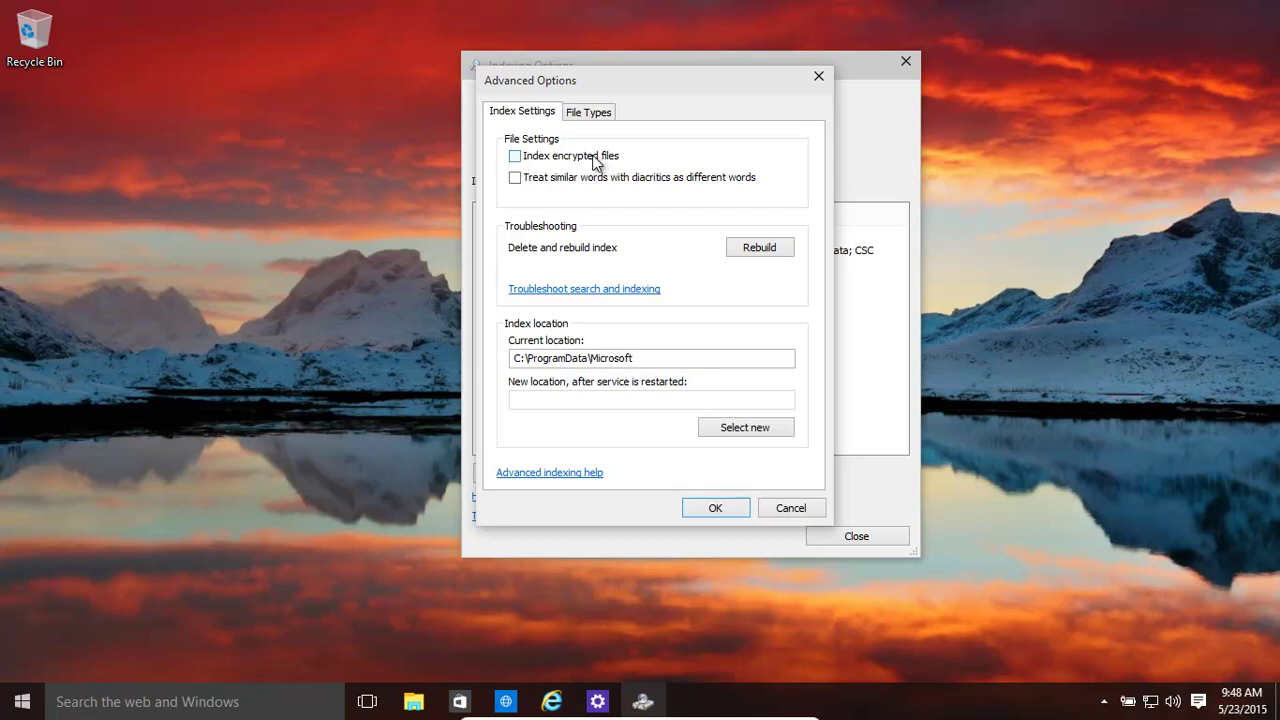
pyautogui.click(516, 160)
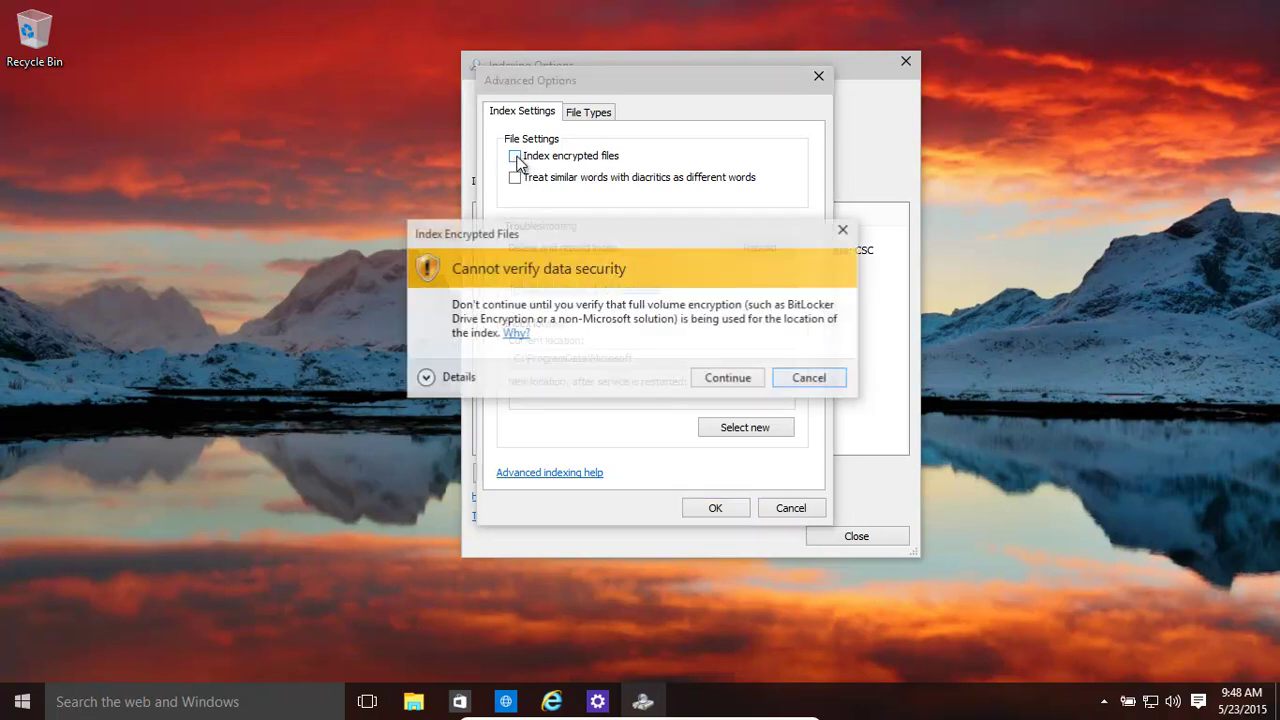
pyautogui.click(805, 378)
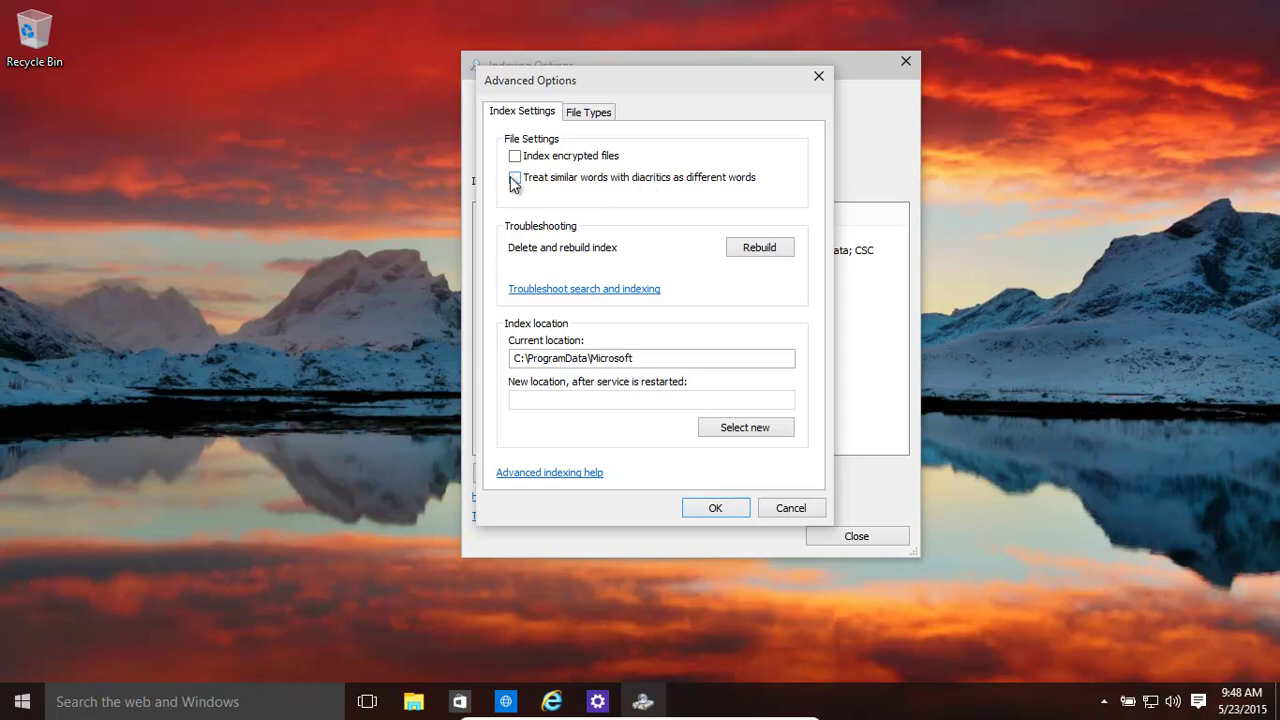
# Review the File Types list, cancel Advanced Options, and close Indexing Options unchanged.
pyautogui.click(592, 114)
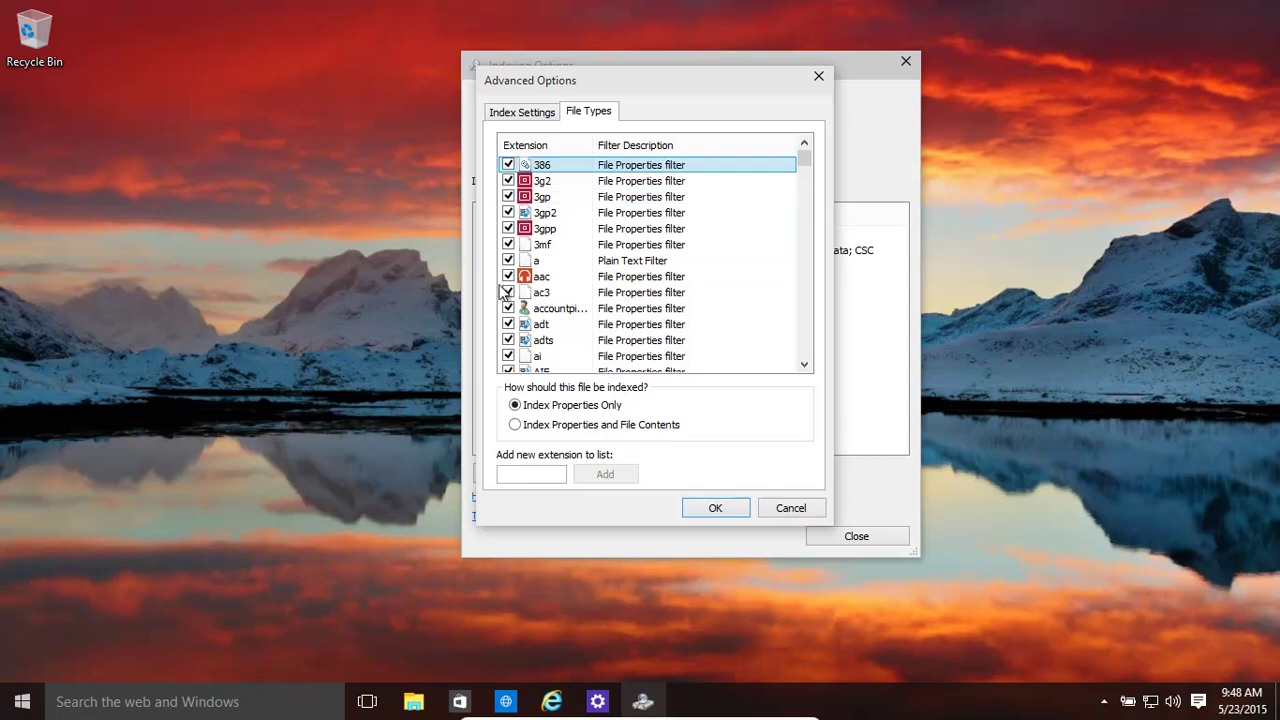
pyautogui.click(788, 510)
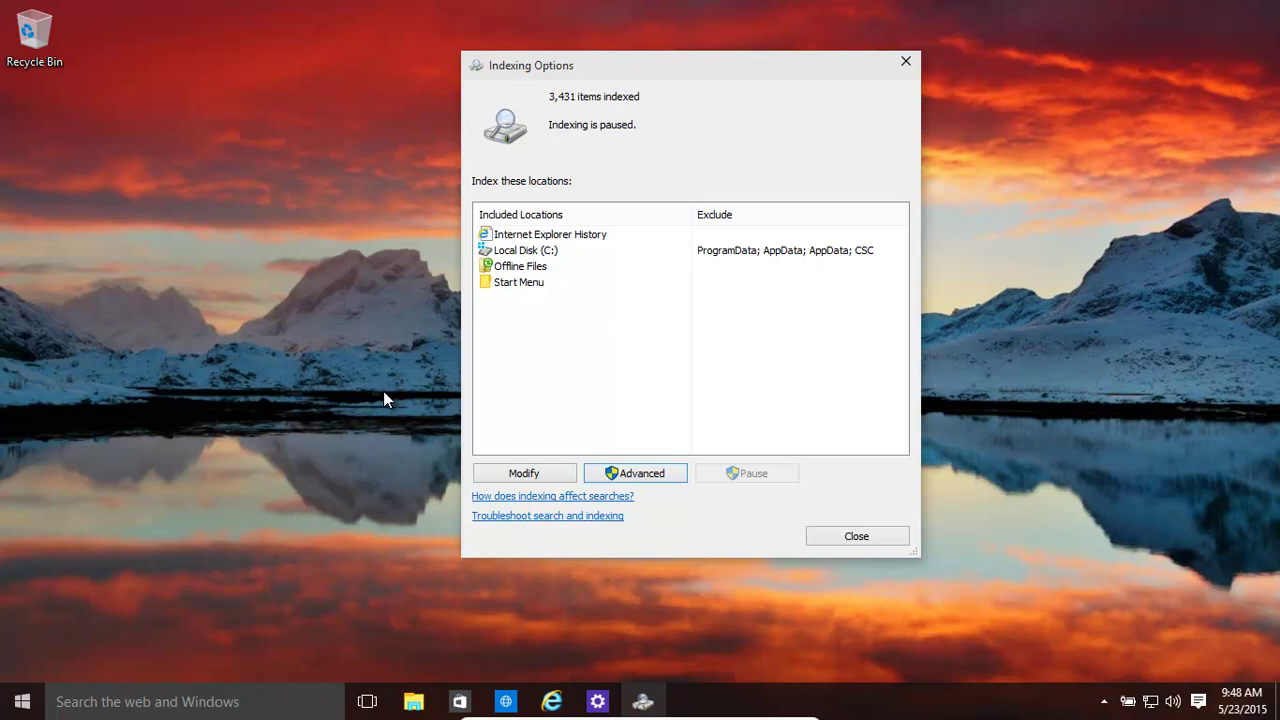
pyautogui.click(853, 537)
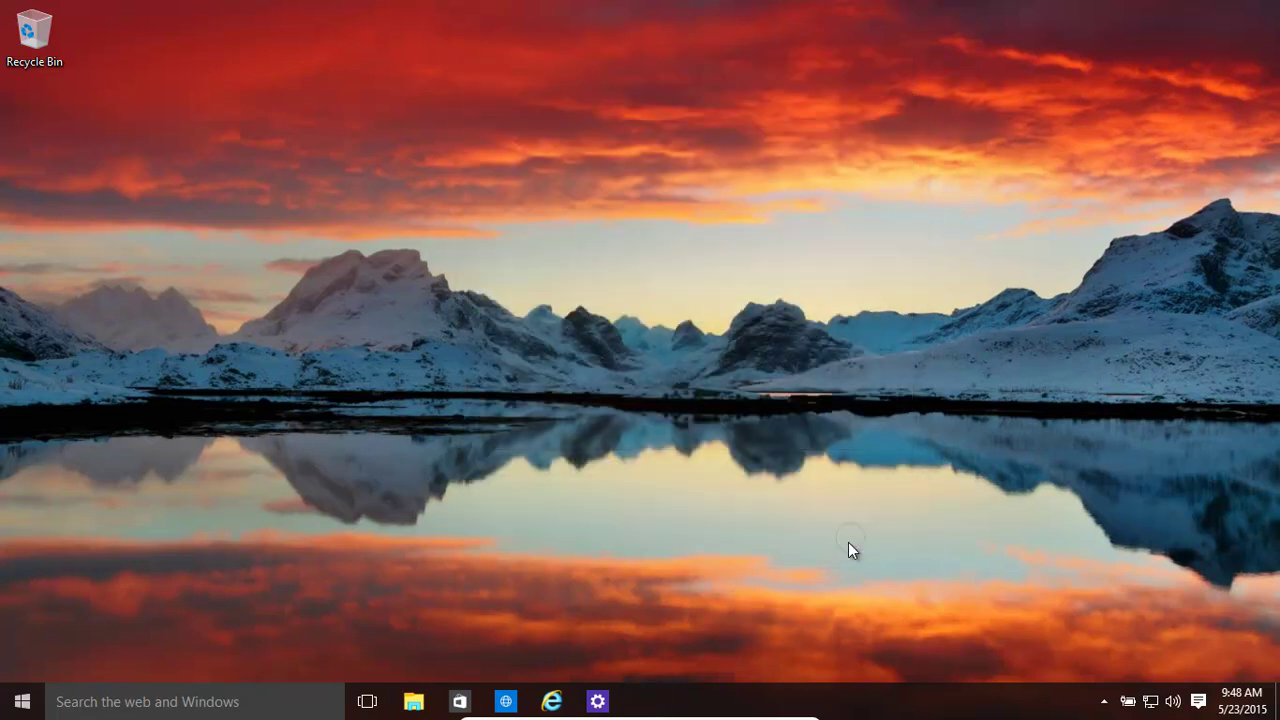
# Launch the Services console by searching services.msc from Start, fixing the misspelling.
pyautogui.click(38, 690)
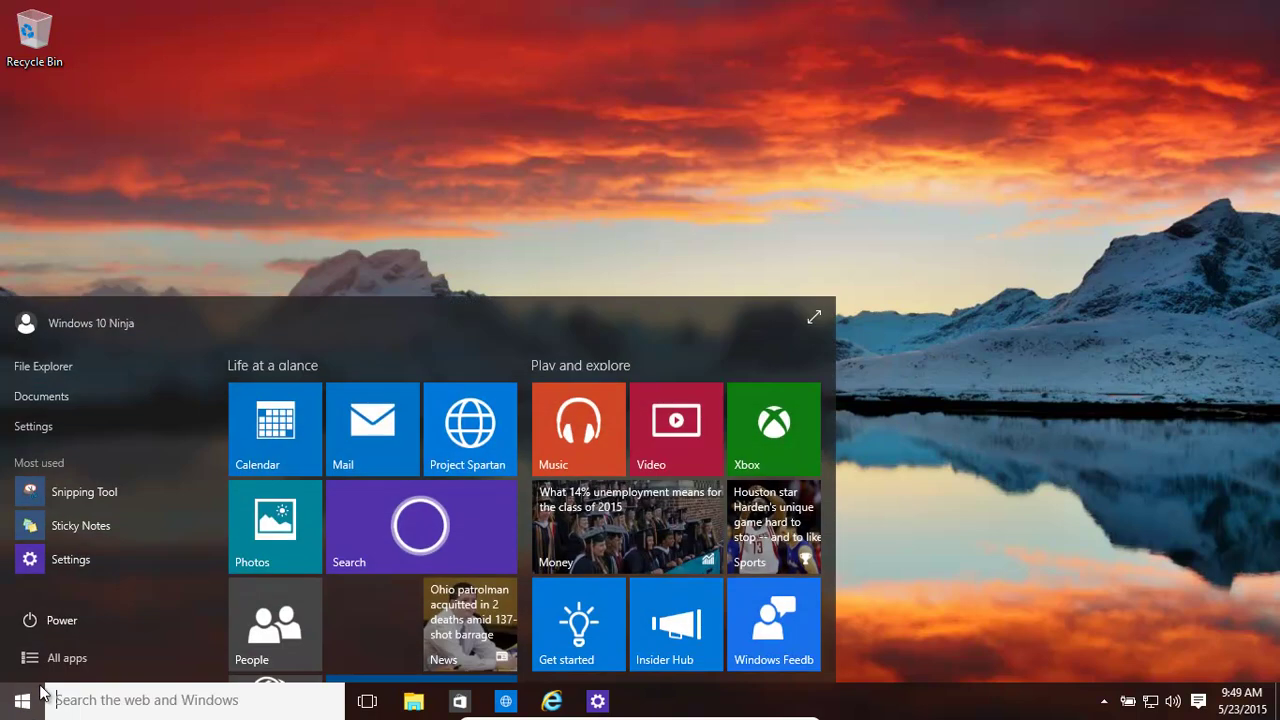
pyautogui.write('seervices')
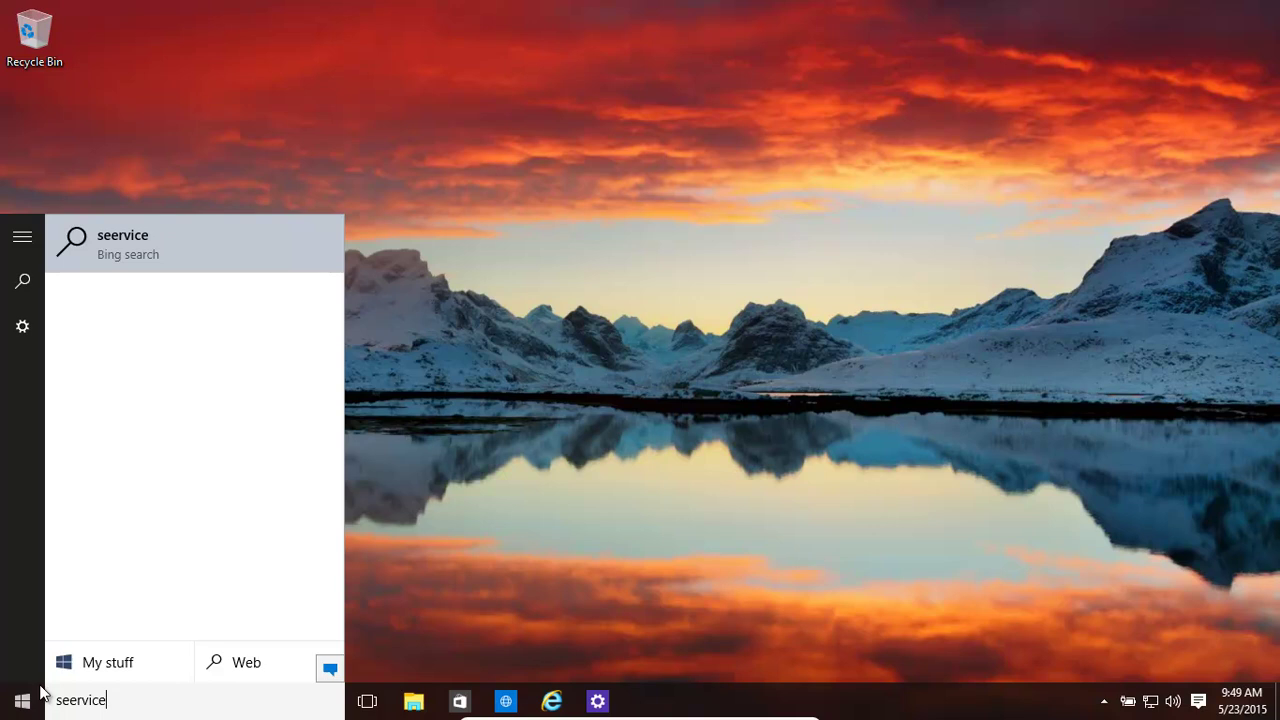
pyautogui.press('BackSpace')
pyautogui.press('BackSpace')
pyautogui.press('BackSpace')
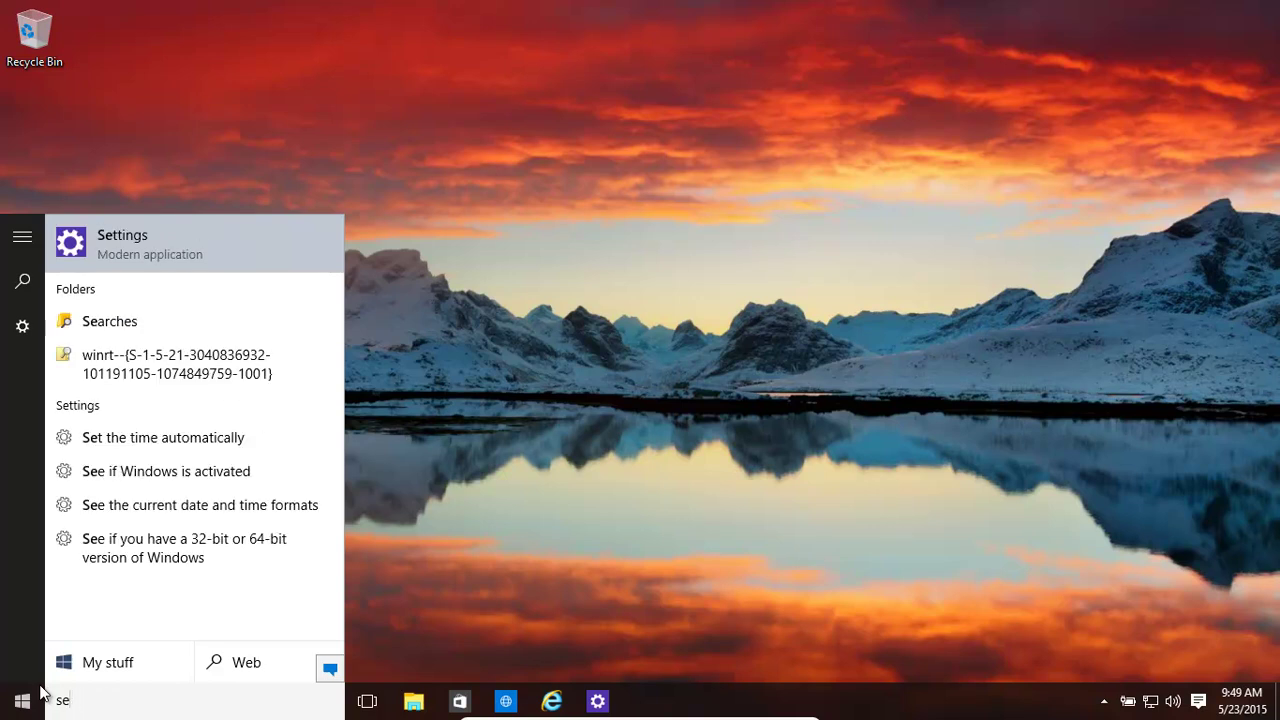
pyautogui.write('rvices.')
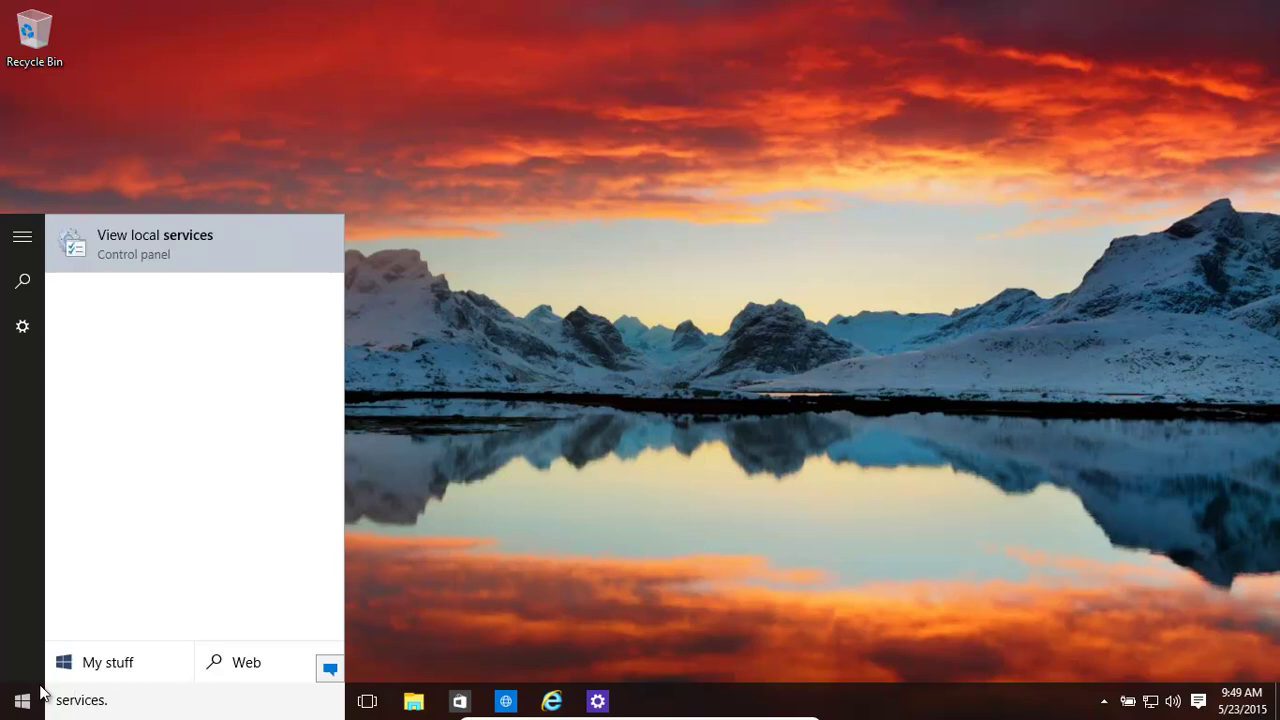
pyautogui.write('msc')
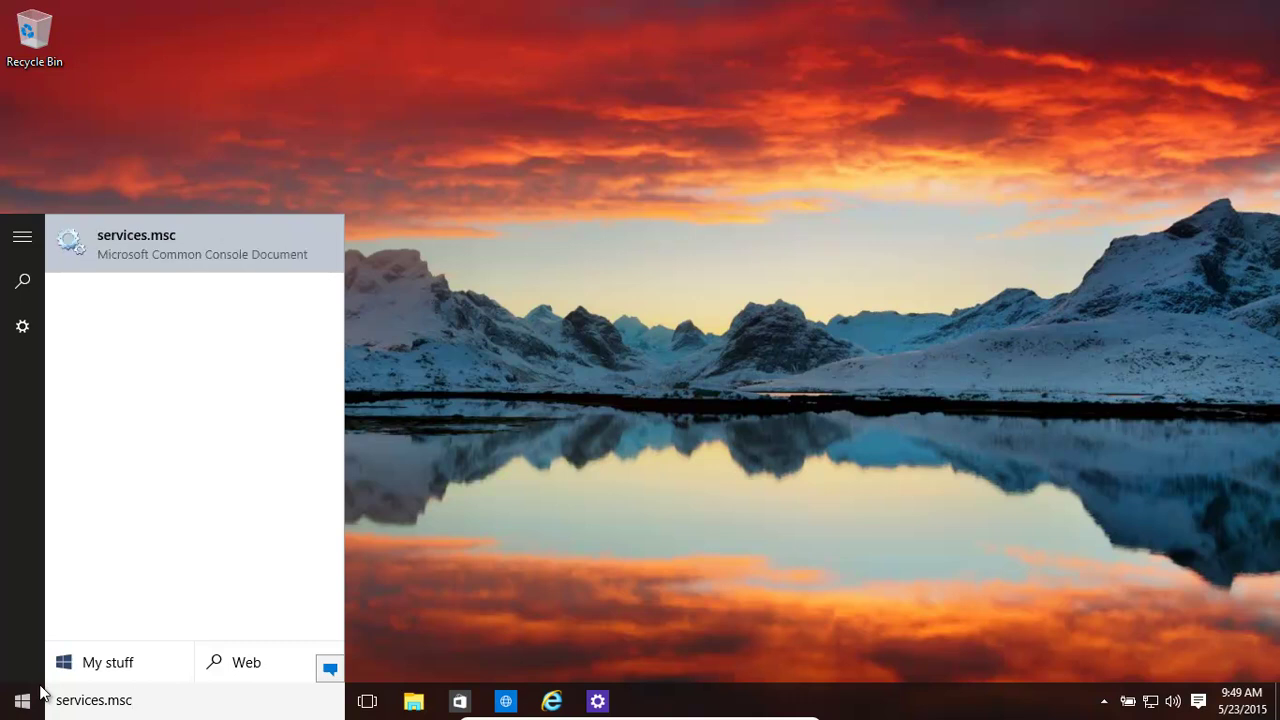
pyautogui.press('Return')
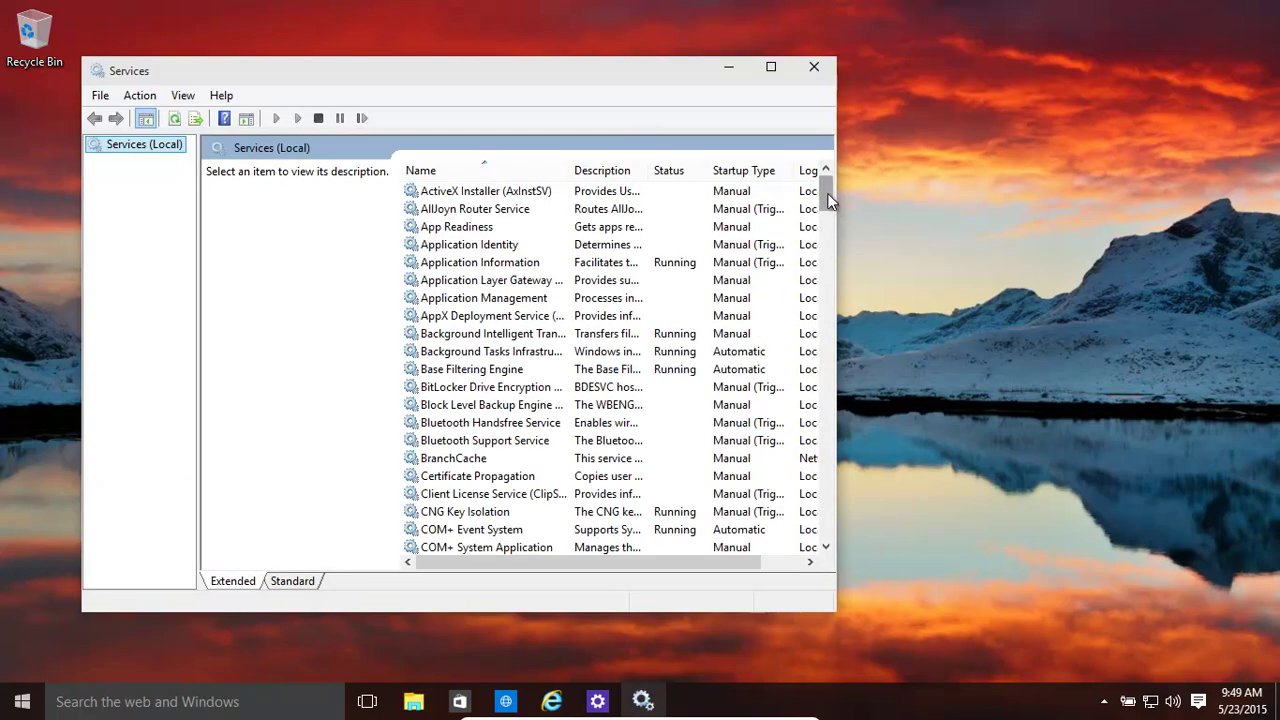
# Maximize Services, find the Windows Search service, and stop it.
pyautogui.click(771, 66)
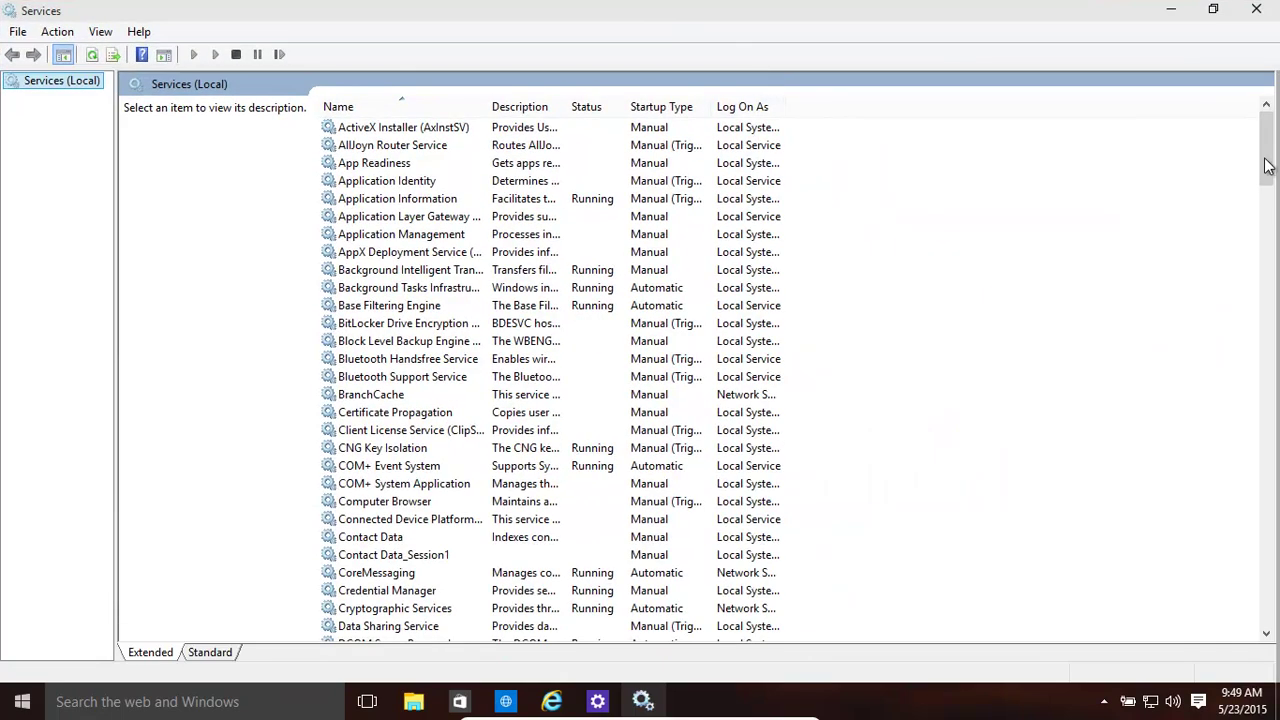
pyautogui.moveTo(1266, 165); pyautogui.dragTo(1217, 600)
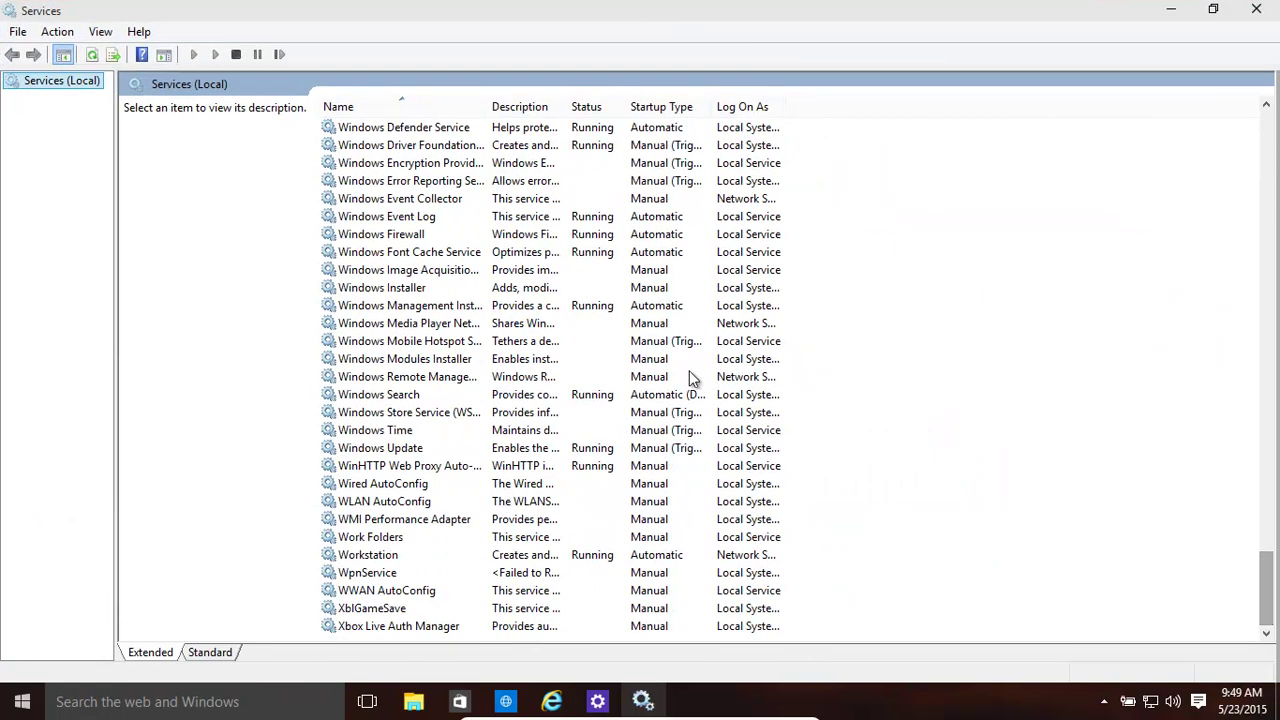
pyautogui.click(395, 398)
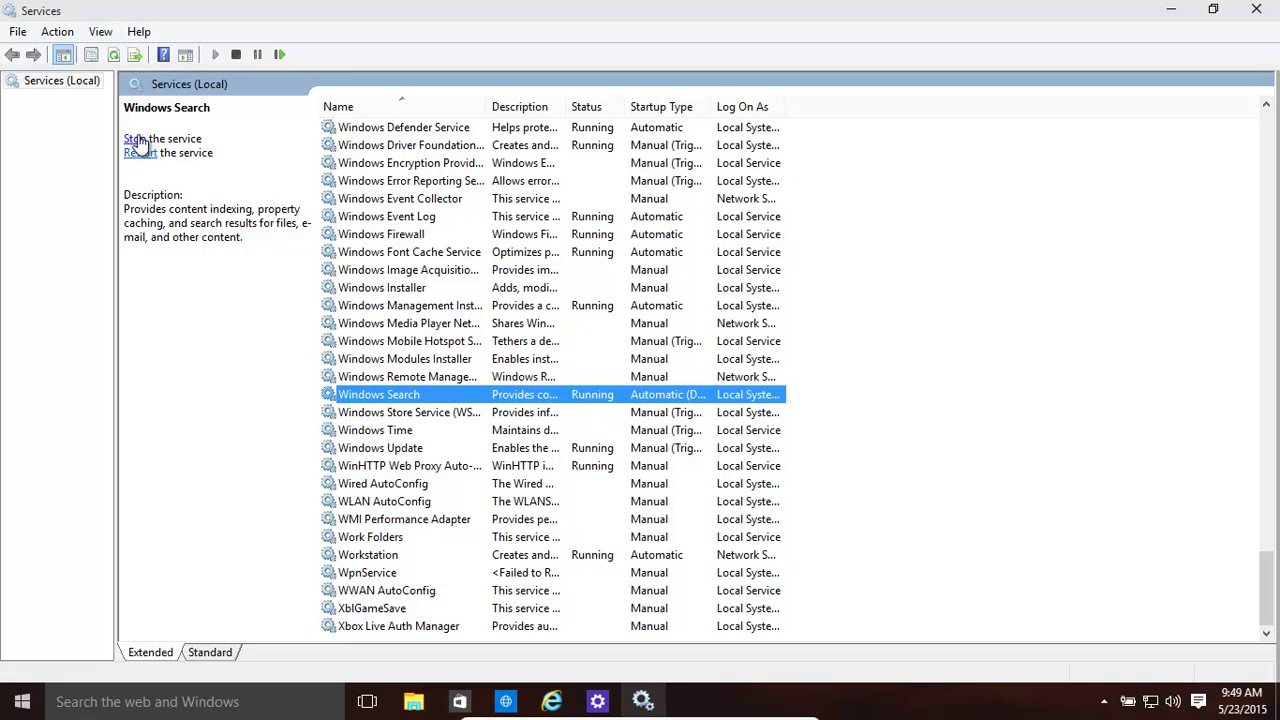
pyautogui.click(134, 139)
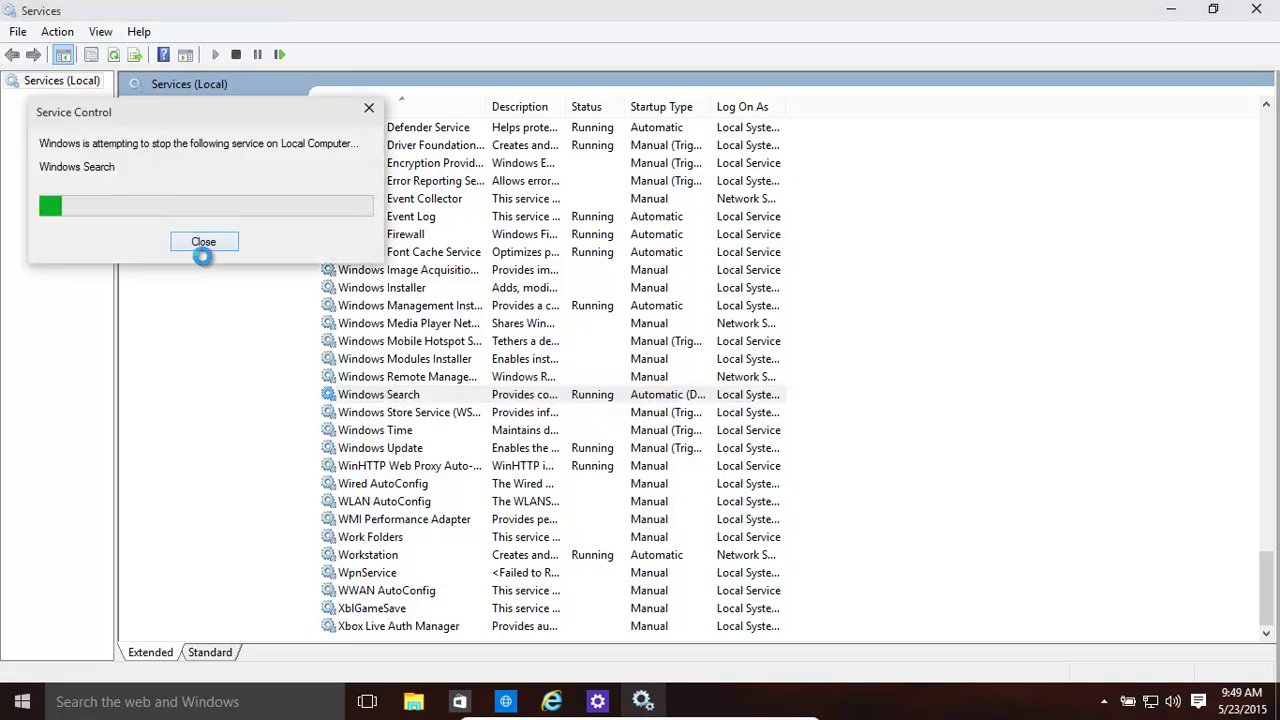
# Set the Windows Search service's startup type to Disabled in its properties.
pyautogui.rightClick(405, 395)
pyautogui.click(463, 577)
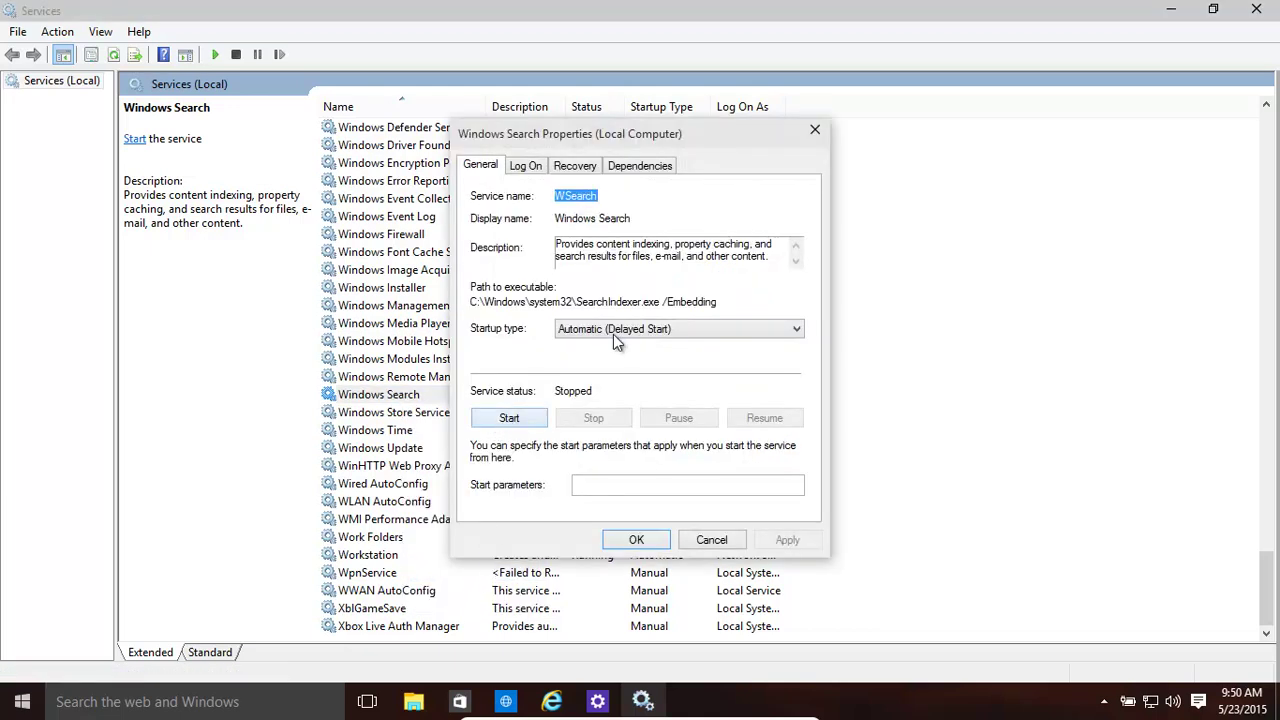
pyautogui.click(611, 331)
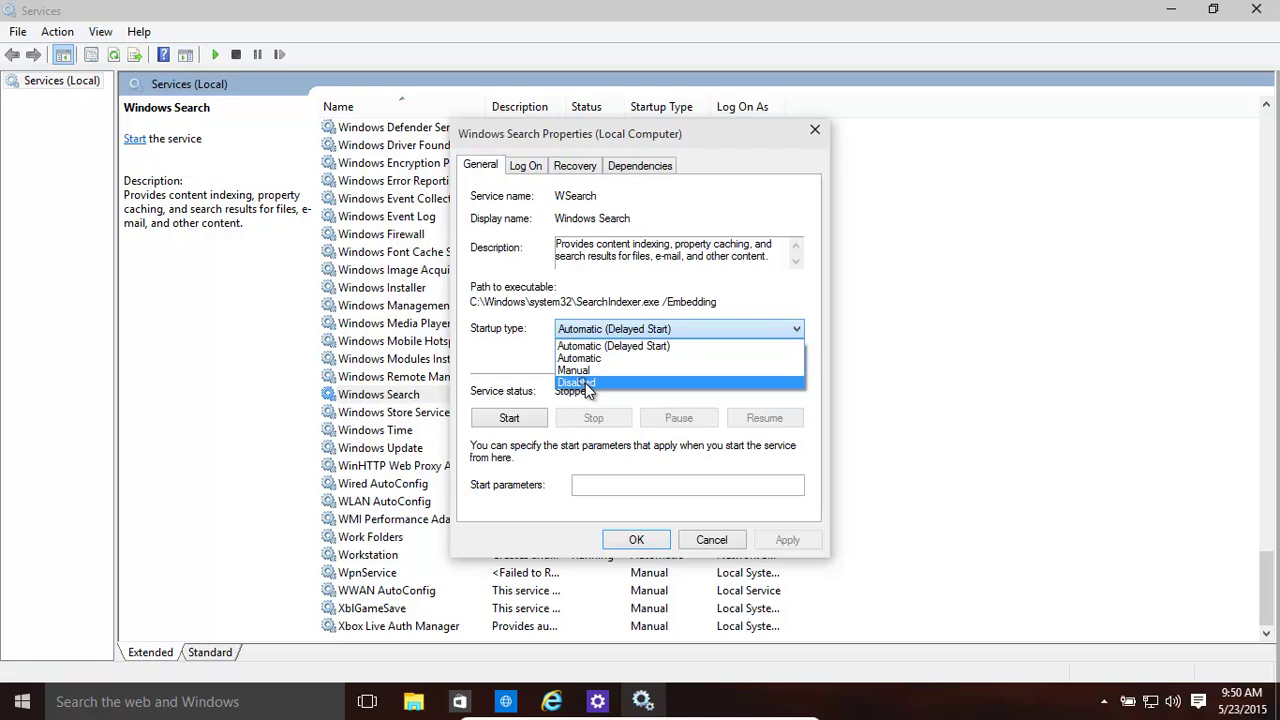
pyautogui.click(588, 384)
pyautogui.click(644, 548)
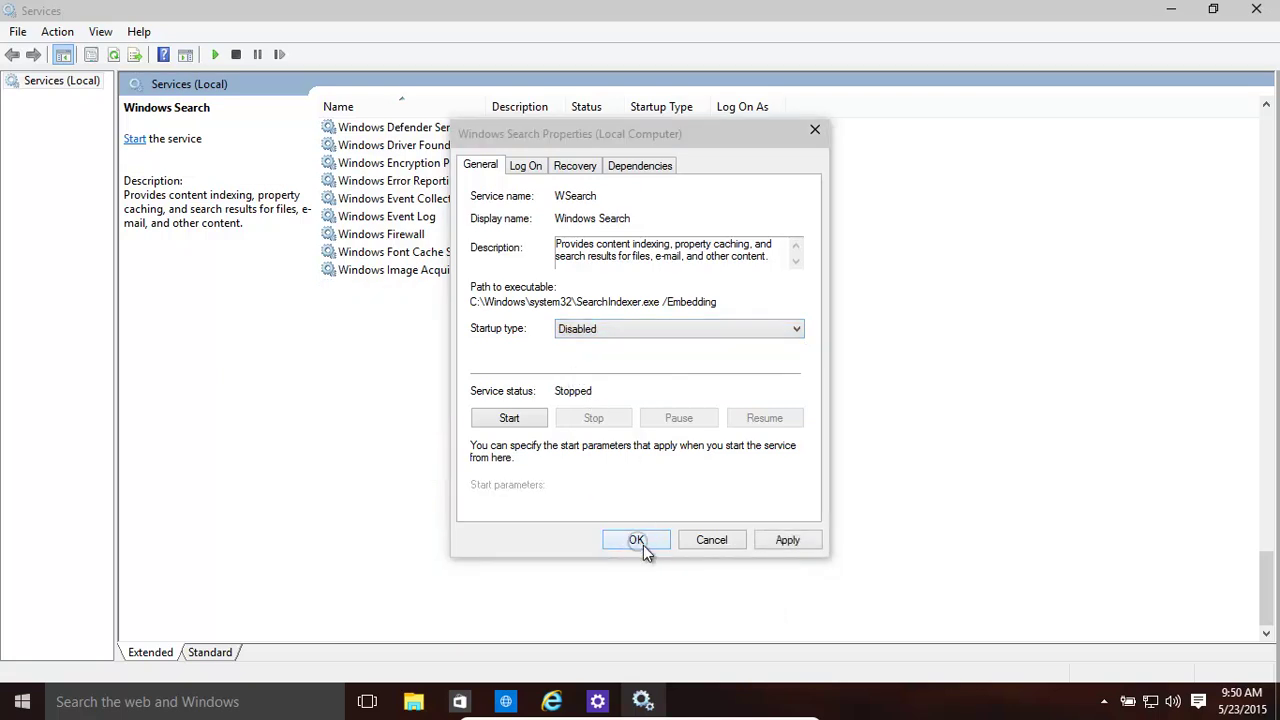